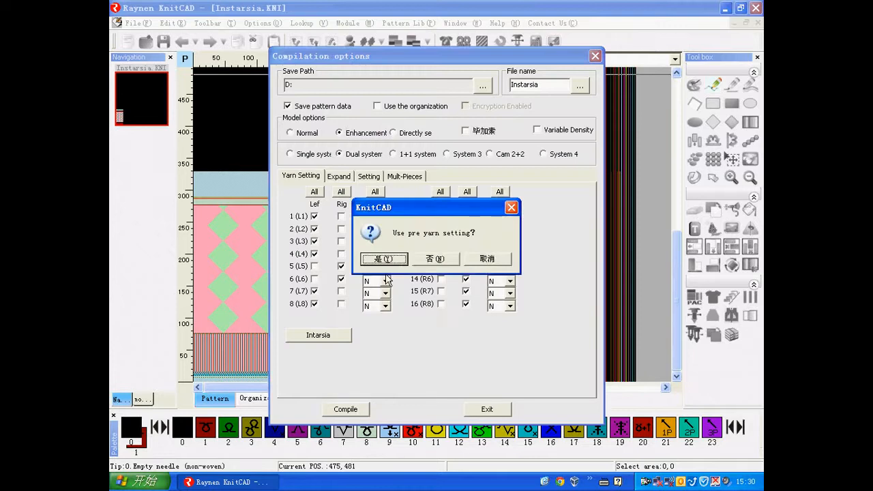
# Compile the Instarsia pattern with the previous yarn settings and open the compiled result in PatEdit.
pyautogui.click(389, 260)
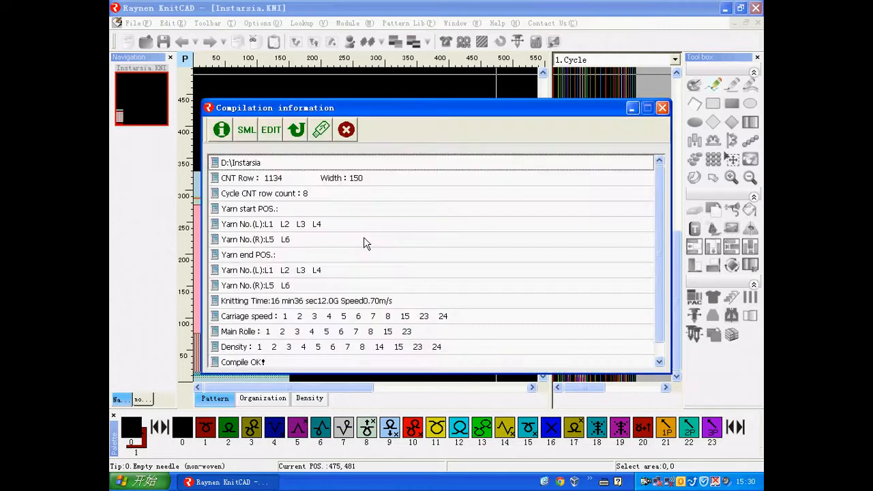
pyautogui.click(271, 131)
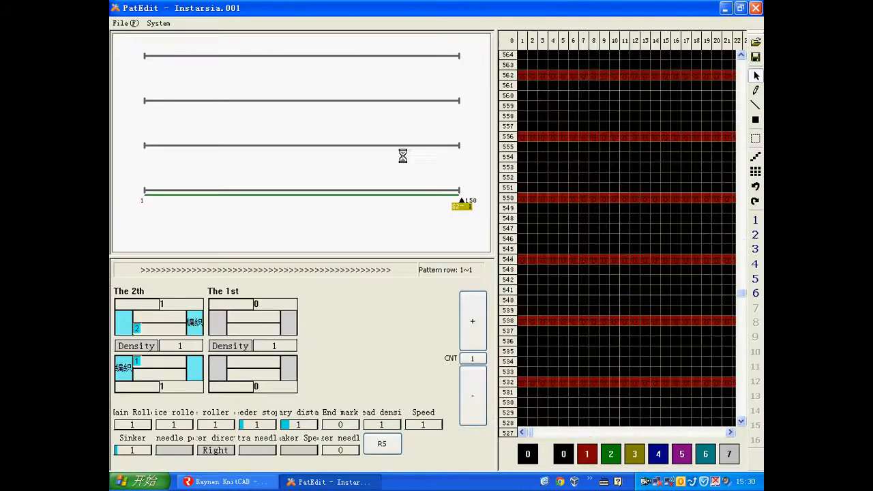
# Examine the yarn feeder positions and knitting parameters at several pattern rows up to row 549.
pyautogui.click(574, 244)
pyautogui.click(571, 233)
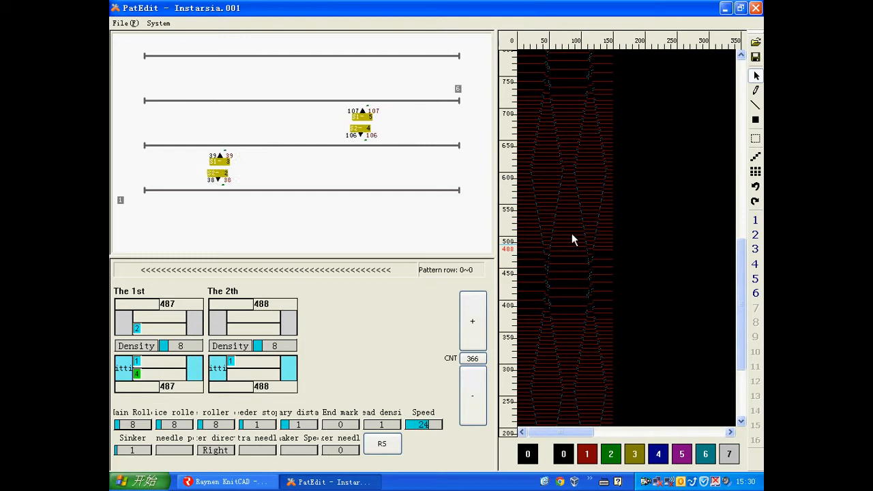
pyautogui.click(571, 225)
pyautogui.click(569, 215)
pyautogui.click(567, 205)
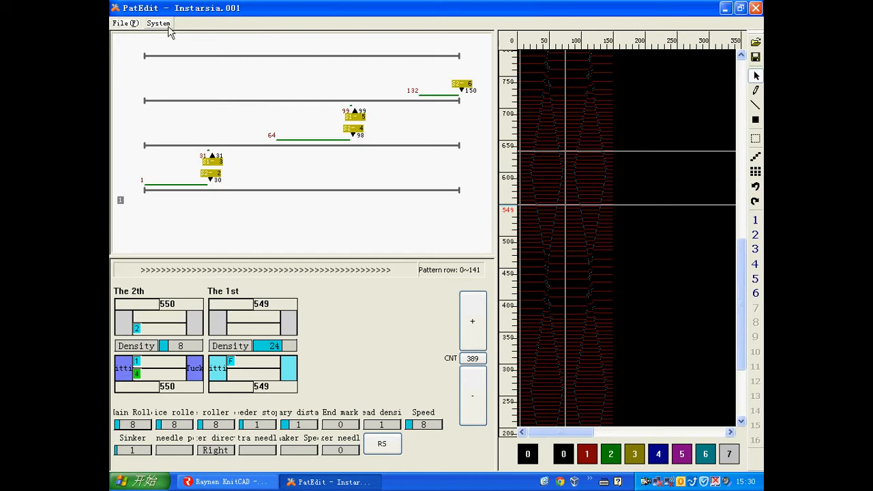
# Review the available file commands and choose 2 as the number of carriage systems.
pyautogui.click(123, 26)
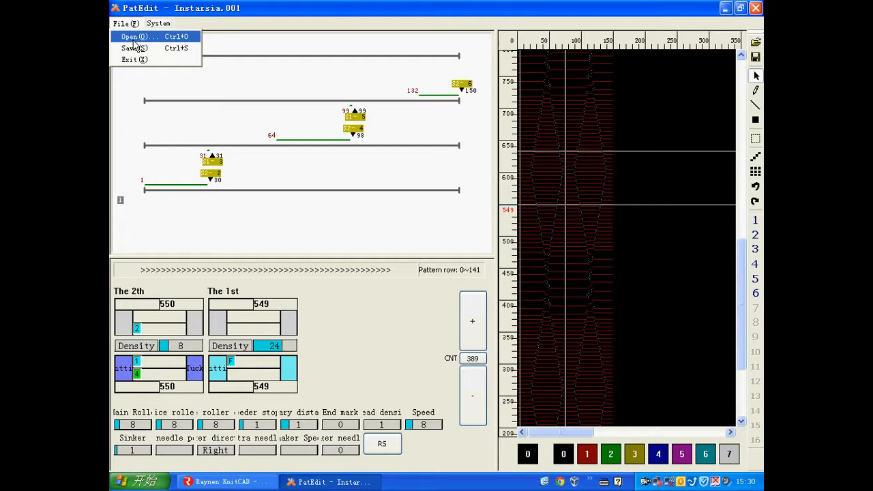
pyautogui.moveTo(155, 24)
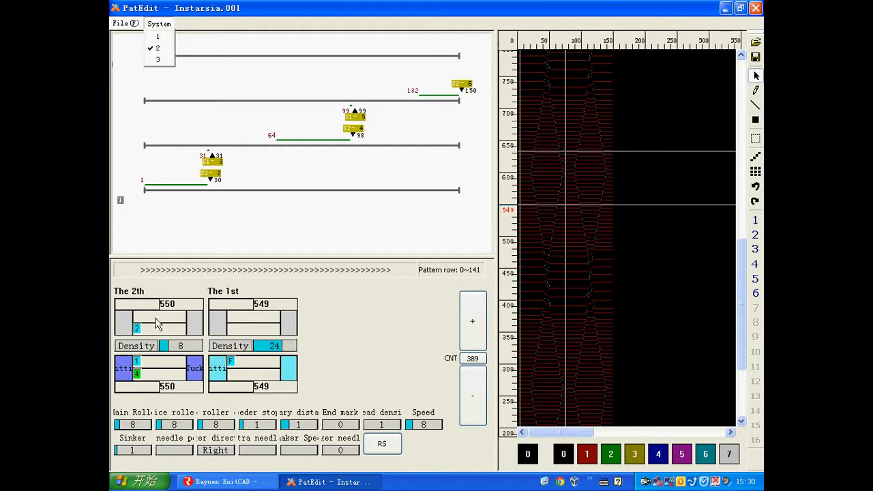
pyautogui.click(155, 49)
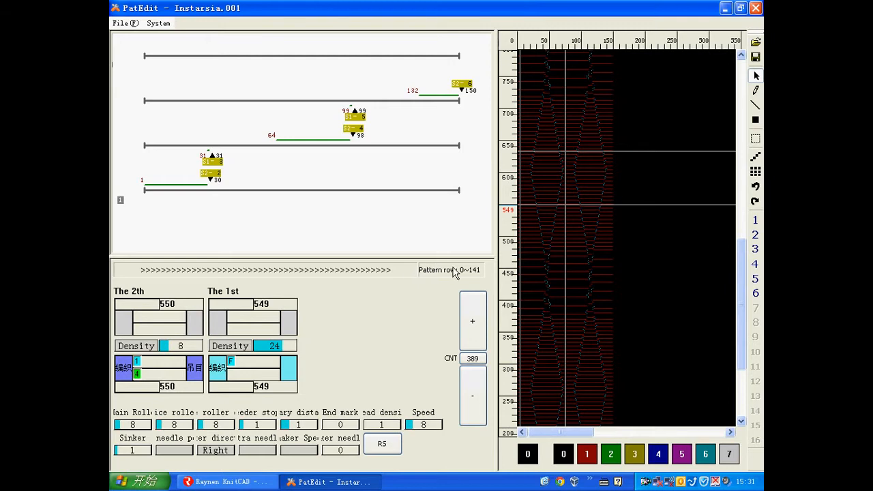
# Close the compilation information window in KnitCAD and return to PatEdit.
pyautogui.click(225, 481)
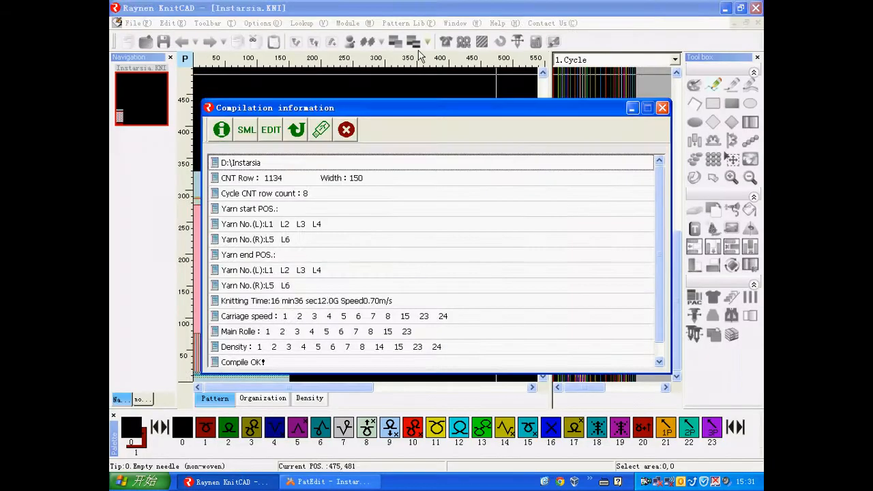
pyautogui.click(346, 130)
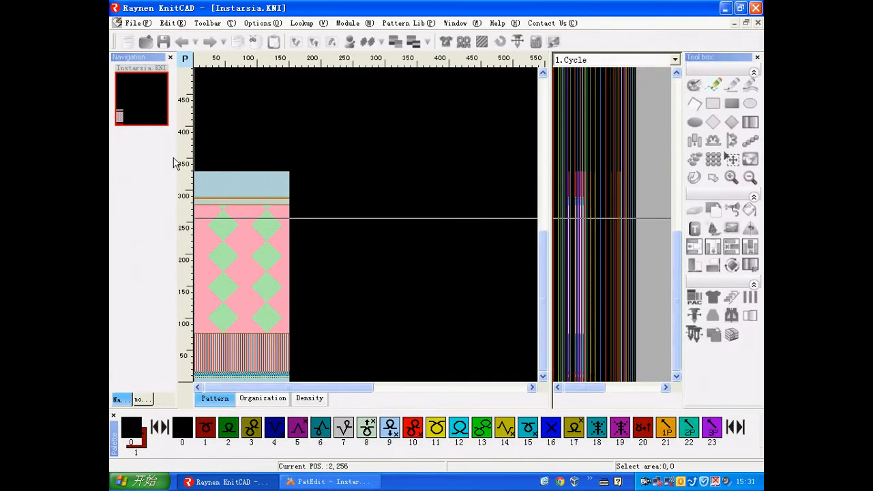
pyautogui.click(354, 482)
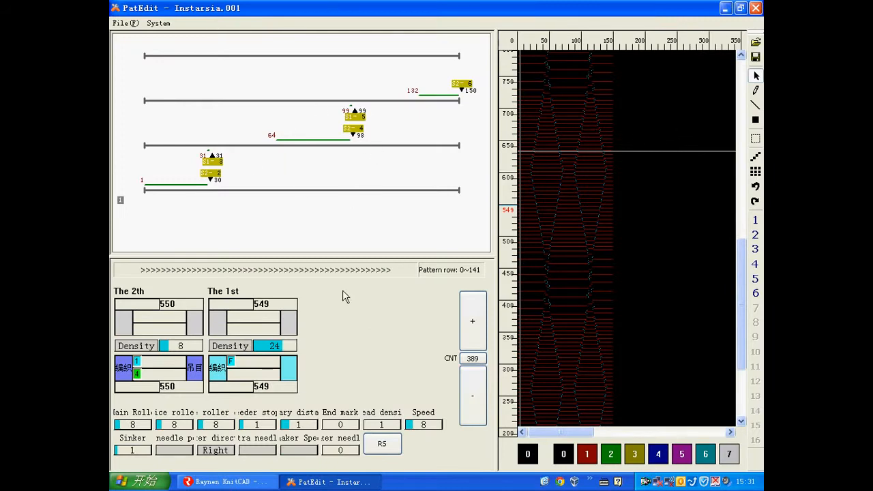
# Compare the compiled cycle's begin, end and times in PatEdit with the cycle rows of the KnitCAD pattern, and close the cycle list.
pyautogui.click(392, 446)
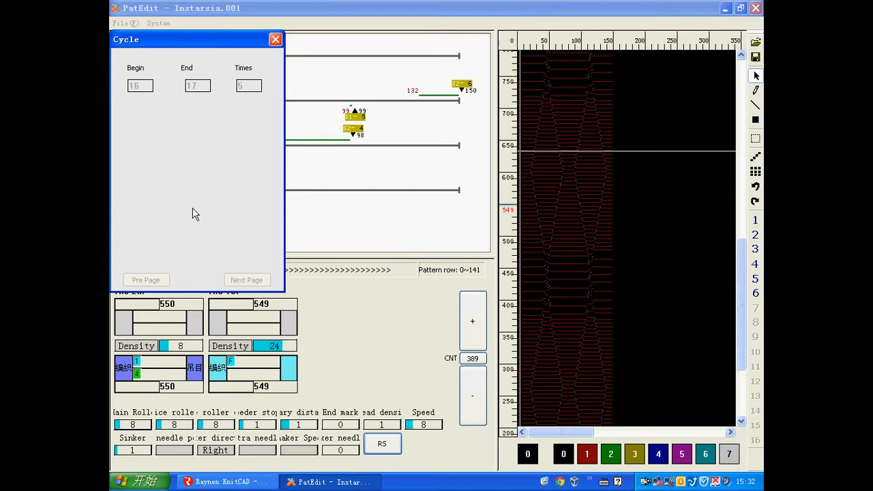
pyautogui.click(205, 484)
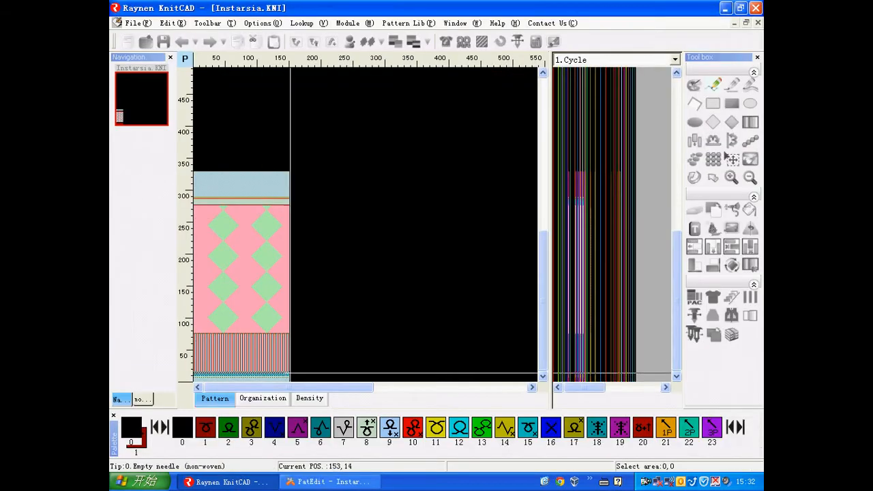
pyautogui.scroll(3, 283, 374)
pyautogui.scroll(3, 385, 268)
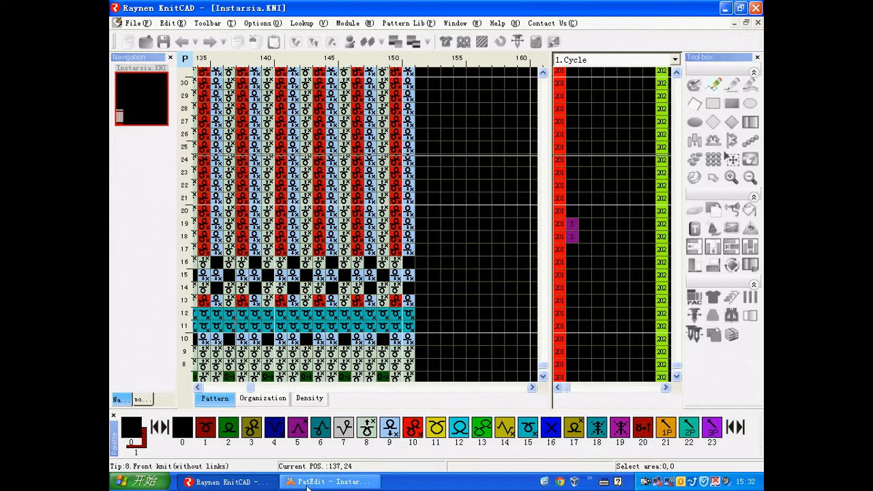
pyautogui.click(327, 482)
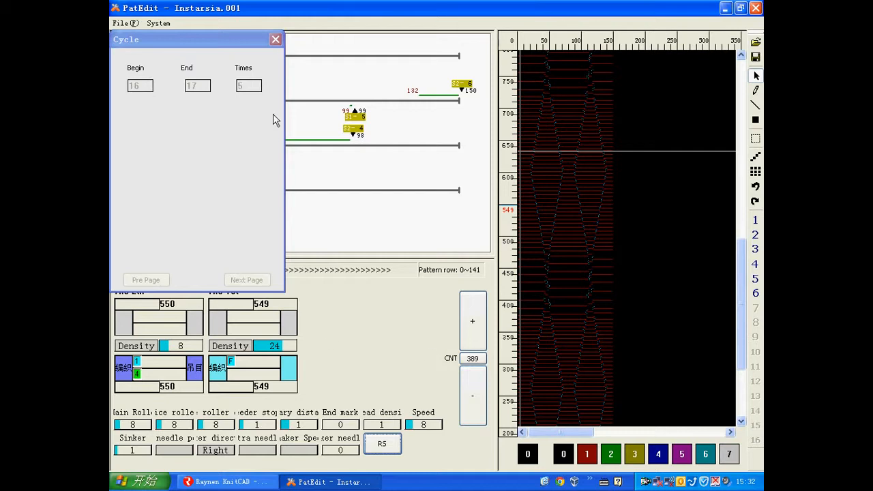
pyautogui.click(275, 39)
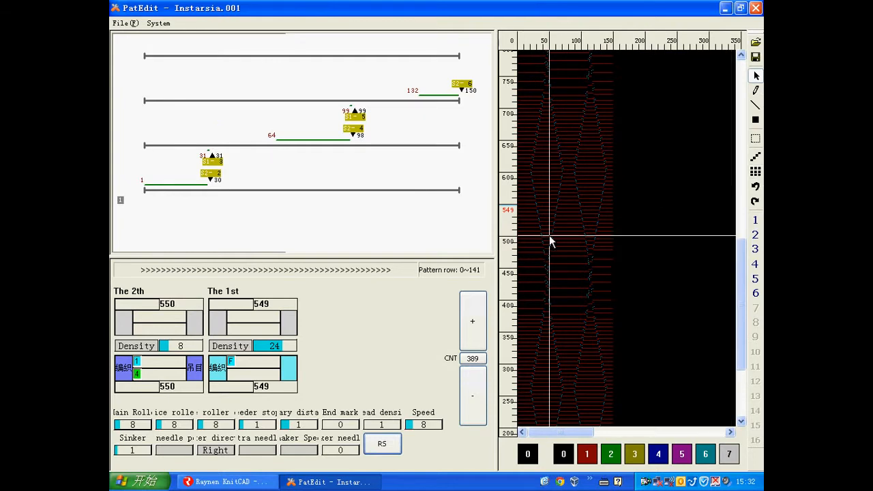
# Examine the stitch codes along the intarsia diamond edges at close range, around rows 282 to 318.
pyautogui.scroll(4, 556, 350)
pyautogui.scroll(-3, 575, 264)
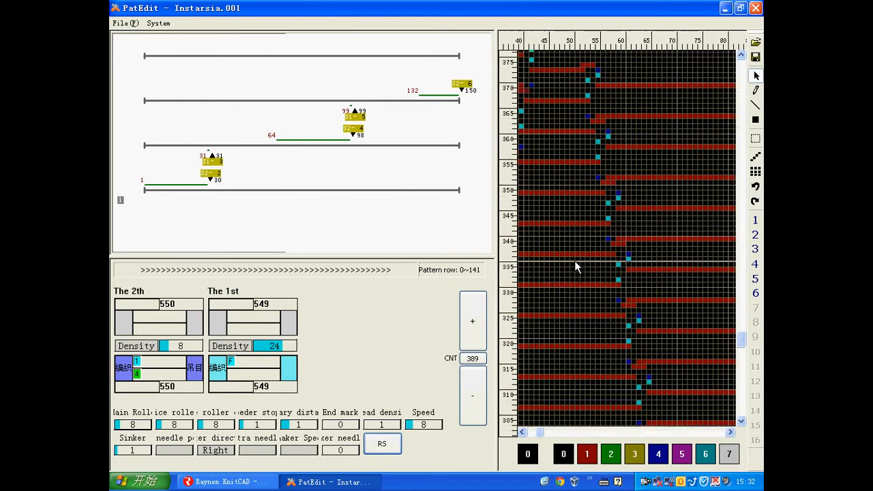
pyautogui.scroll(3, 581, 315)
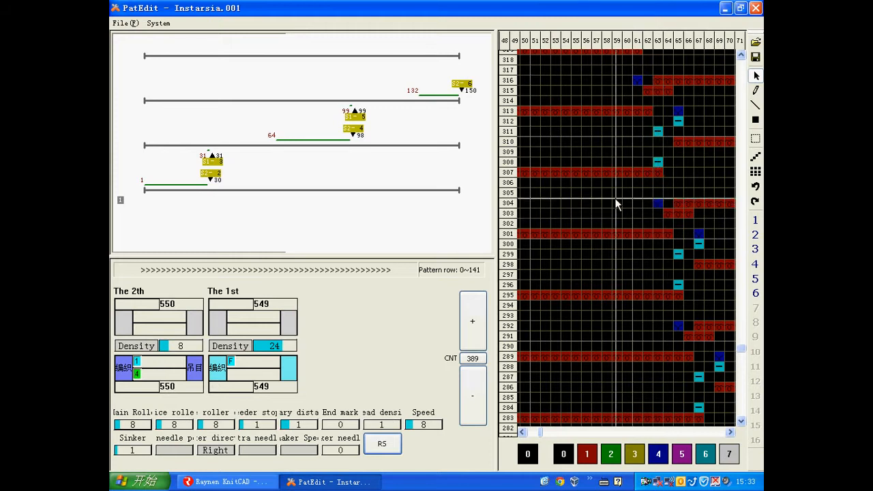
pyautogui.scroll(-4, 596, 190)
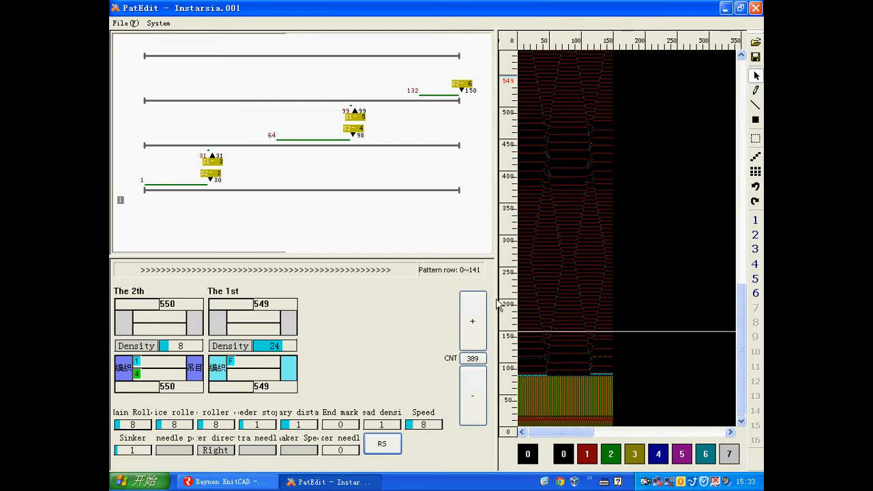
# Widen the pattern grid area and return it to roughly its original width.
pyautogui.moveTo(496, 305); pyautogui.dragTo(285, 287)
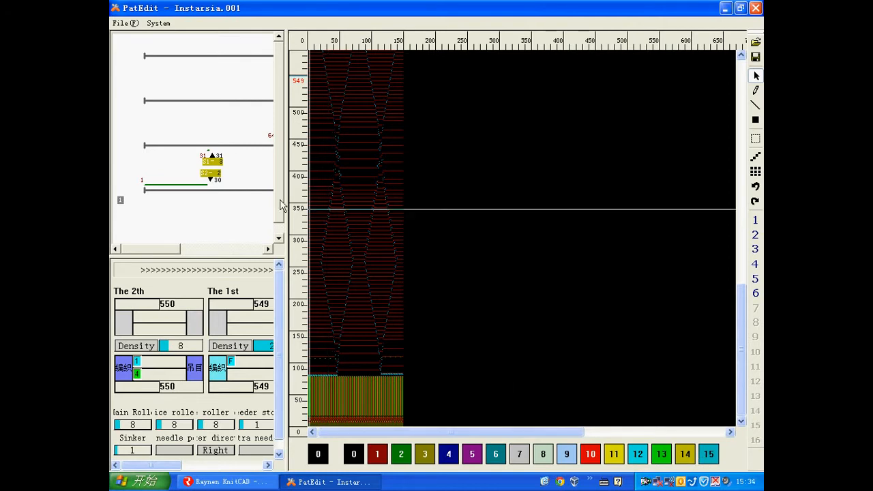
pyautogui.moveTo(290, 203); pyautogui.dragTo(502, 235)
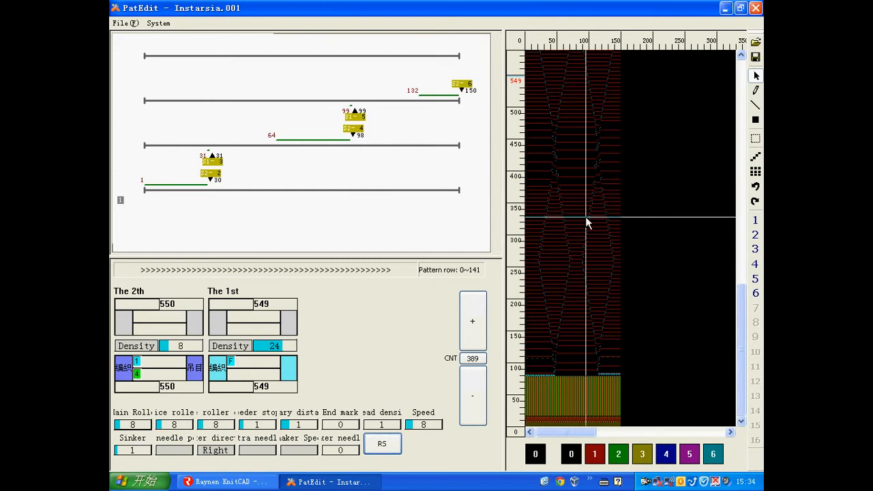
# Compare feeder positions, density and speed across intarsia rows 352, 260, 186, 379, 465 and 237.
pyautogui.click(552, 203)
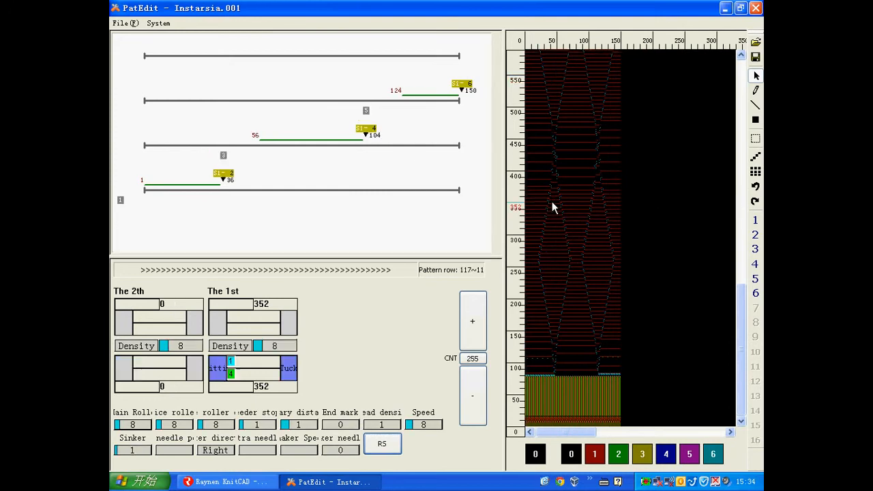
pyautogui.click(542, 264)
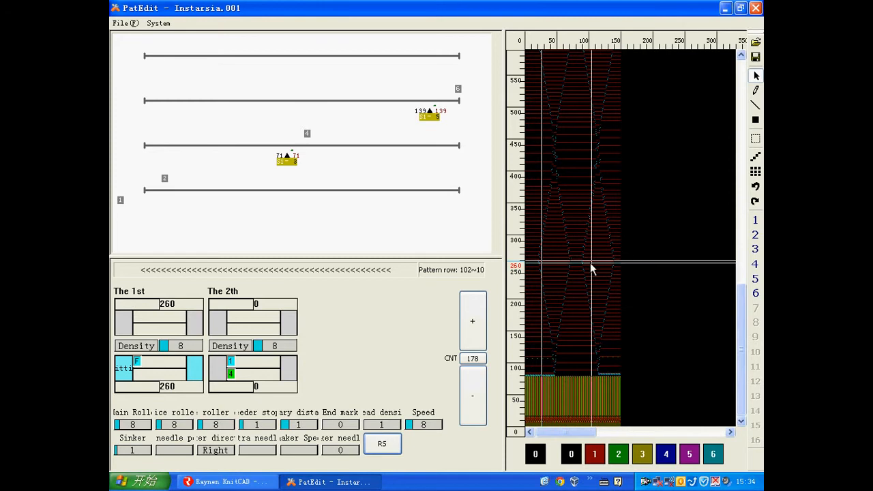
pyautogui.click(585, 231)
pyautogui.click(579, 307)
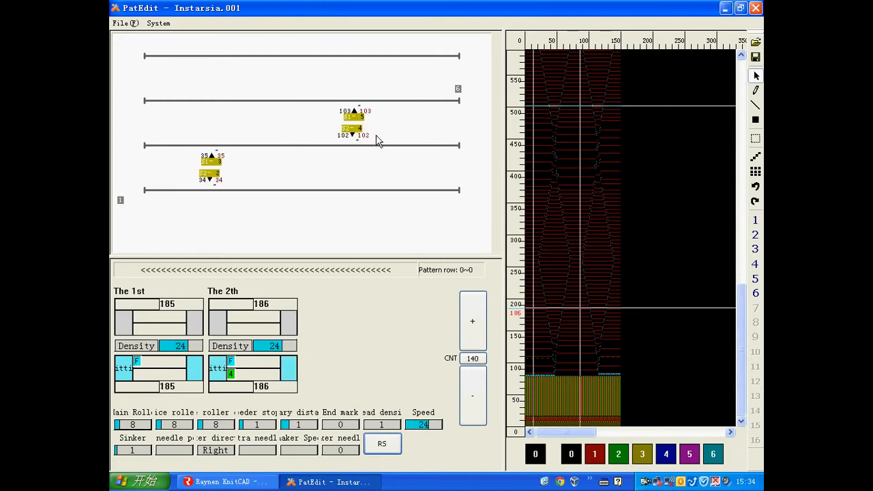
pyautogui.click(583, 270)
pyautogui.click(578, 226)
pyautogui.click(576, 184)
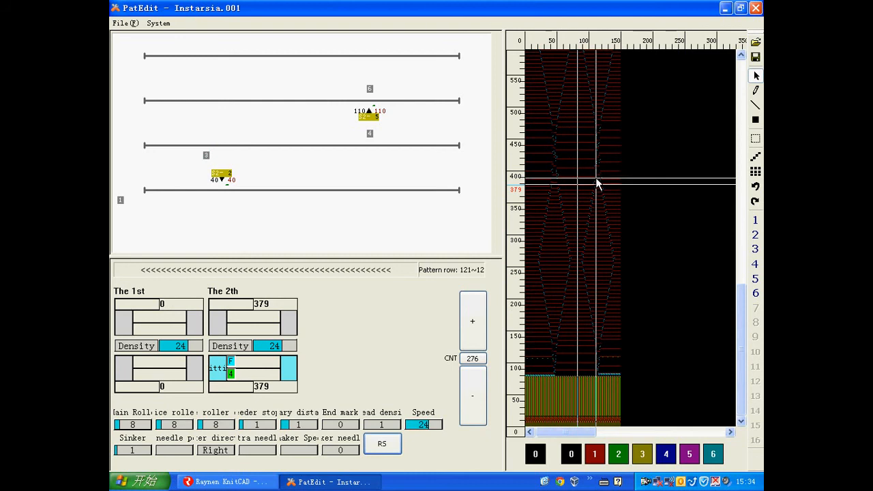
pyautogui.click(592, 129)
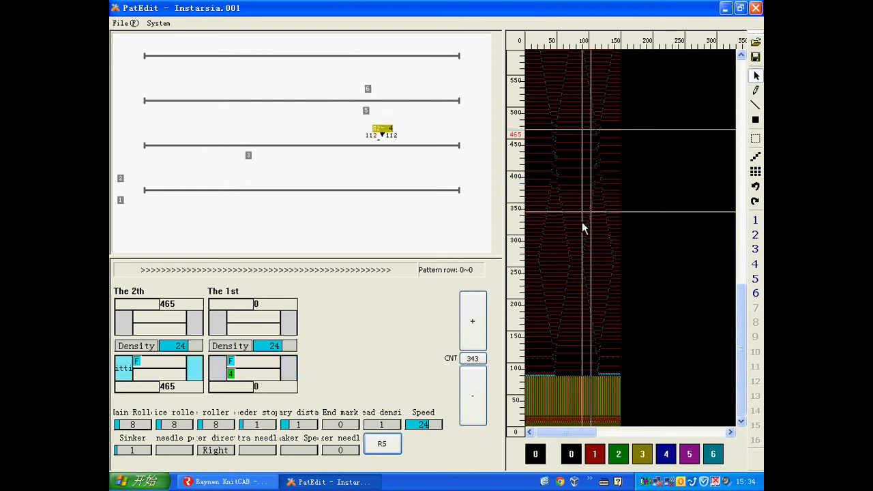
pyautogui.click(572, 276)
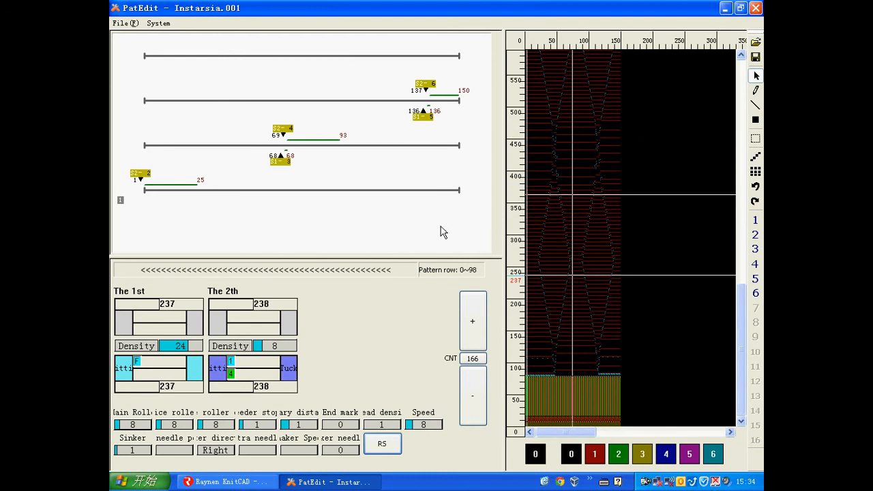